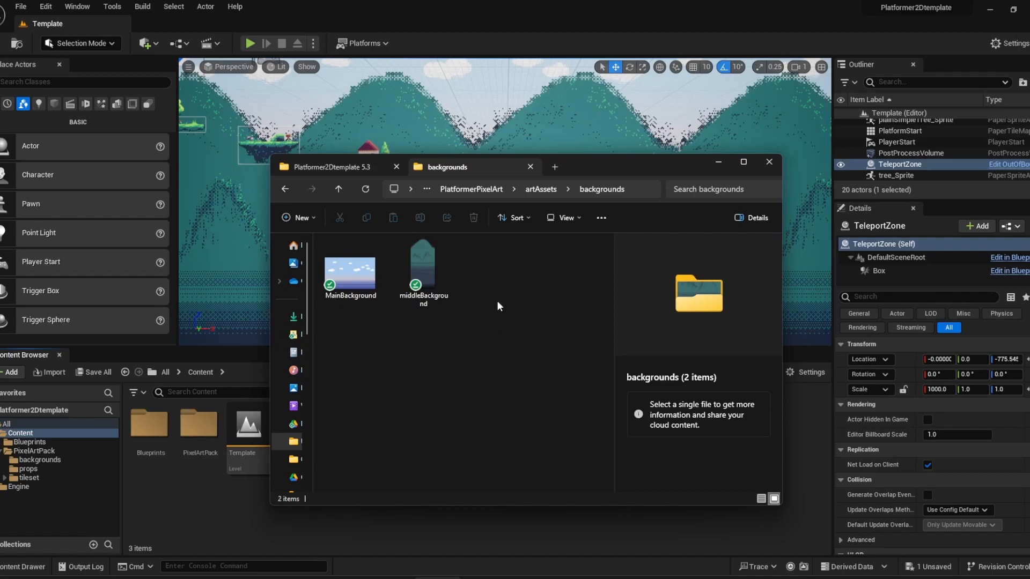
# Look through the props and tileset folders in artAssets, check the Platformer2Dtemplate 5.3 project folder, and return to the Unreal editor.
pyautogui.click(540, 189)
pyautogui.doubleClick(349, 273)
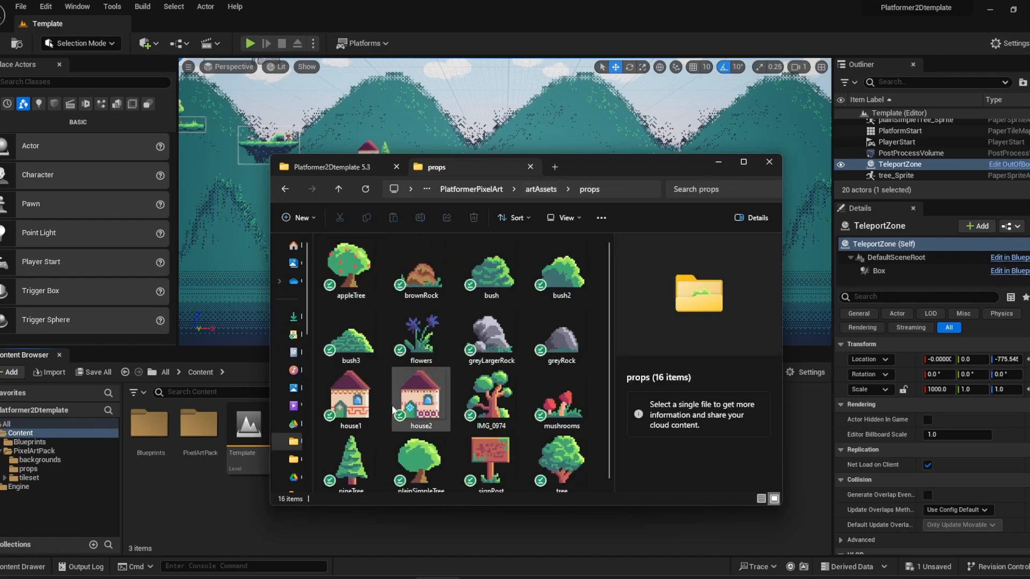
pyautogui.click(538, 189)
pyautogui.doubleClick(363, 292)
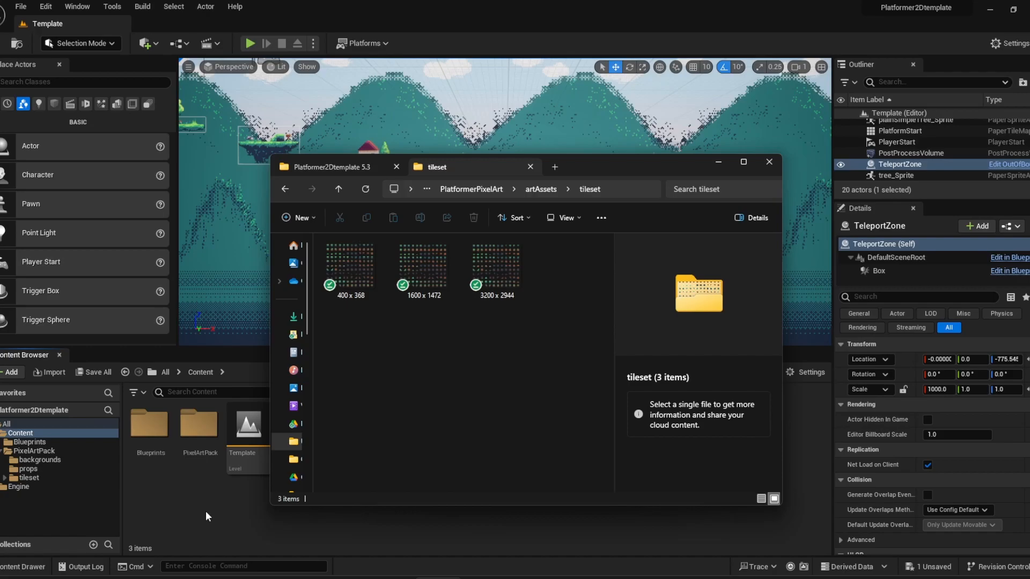
pyautogui.click(311, 162)
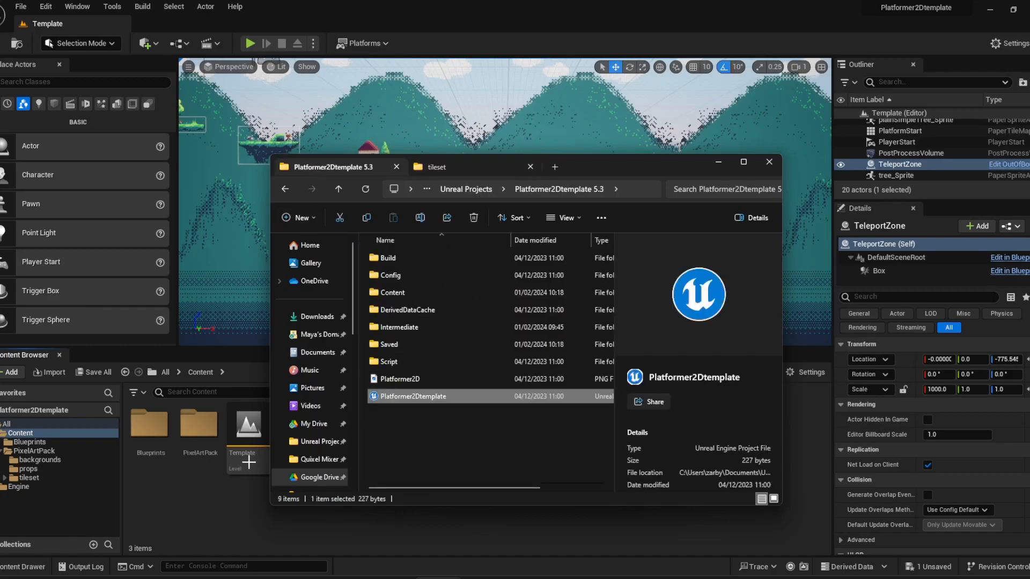
pyautogui.click(167, 511)
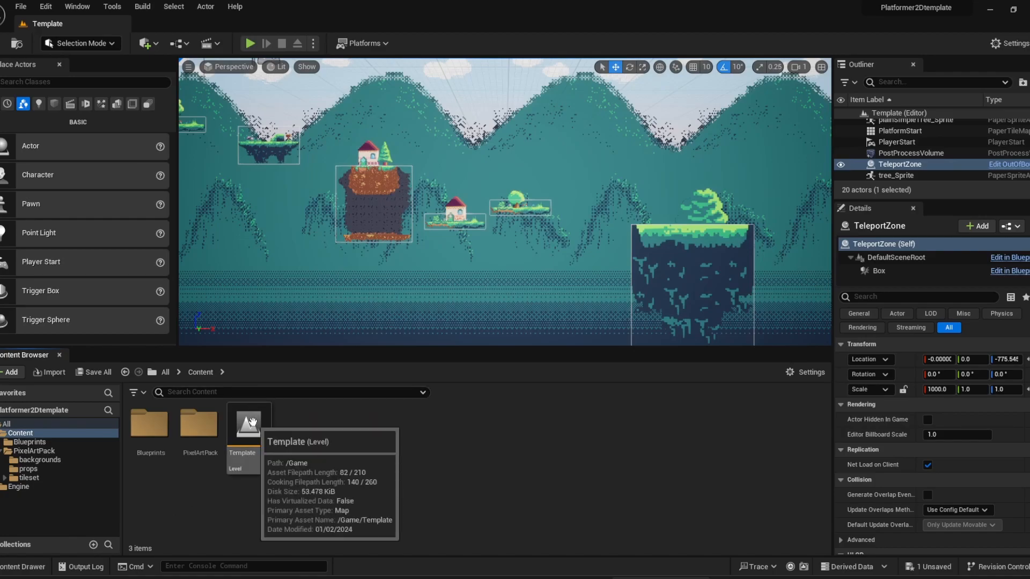
# Open the PixelArtPack content folder and look over the level's platforms and background layers from different angles.
pyautogui.doubleClick(199, 427)
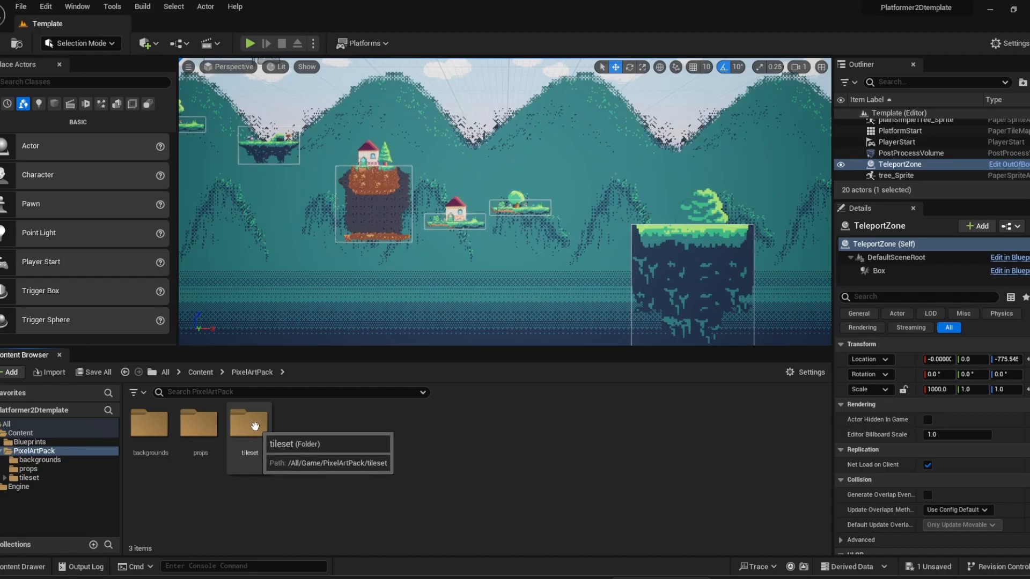
pyautogui.moveTo(583, 276); pyautogui.dragTo(659, 249, button='right')
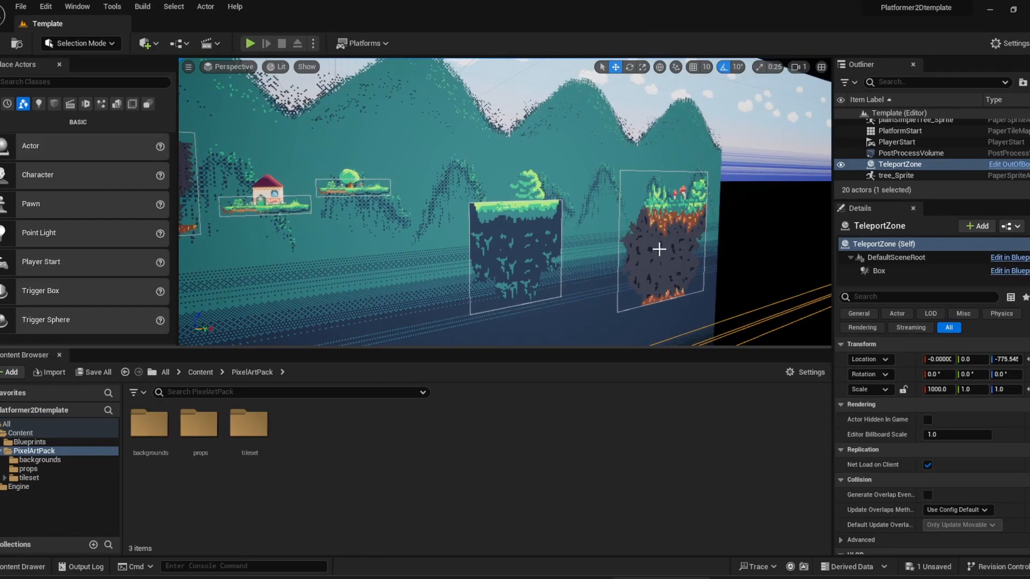
pyautogui.moveTo(532, 237); pyautogui.dragTo(483, 222, button='right')
pyautogui.moveTo(402, 229); pyautogui.dragTo(396, 230, button='right')
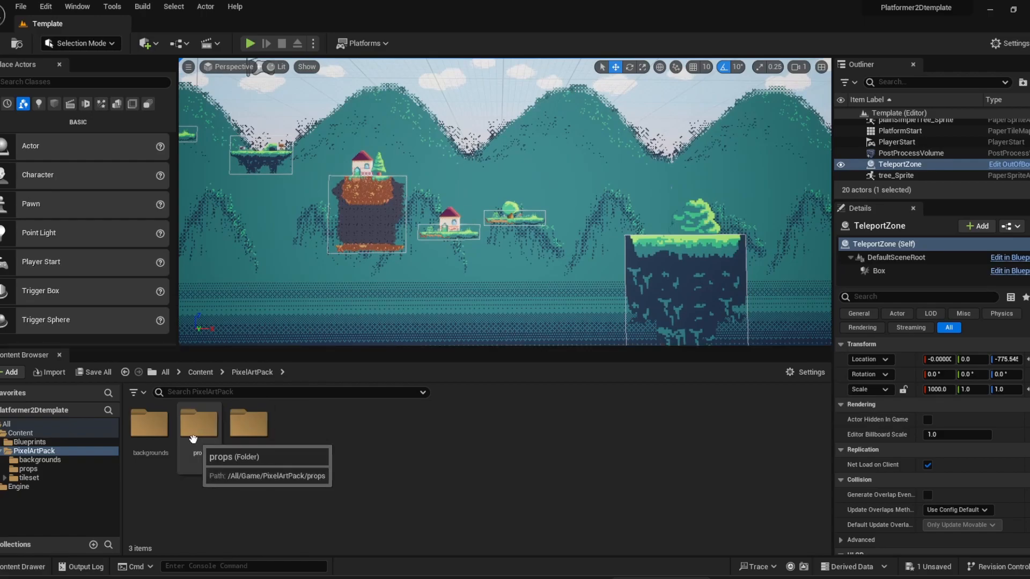
# Place MainBackground_Sprite from the backgrounds folder in the level and delete that copy again.
pyautogui.doubleClick(152, 426)
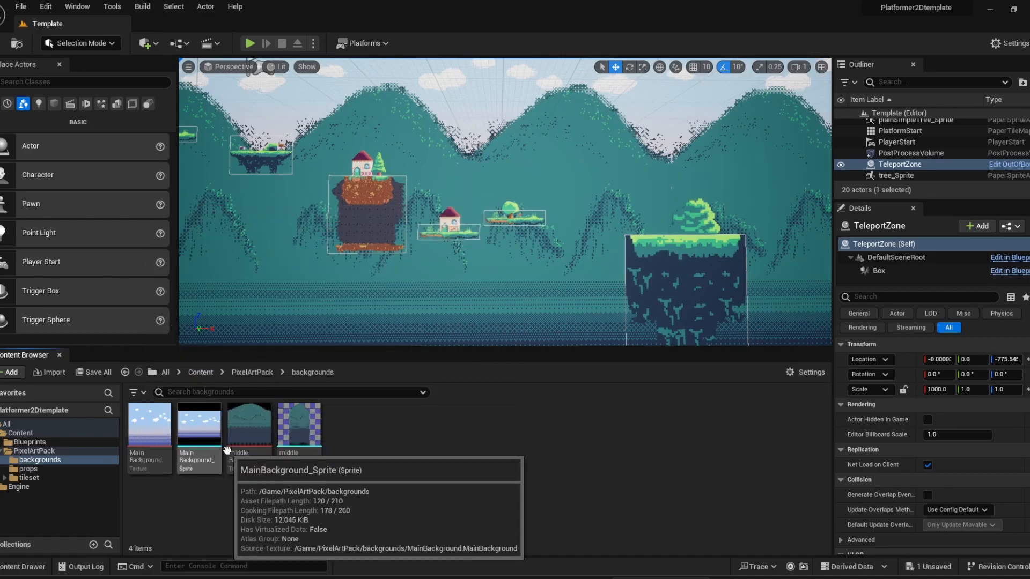
pyautogui.moveTo(205, 440); pyautogui.dragTo(284, 269)
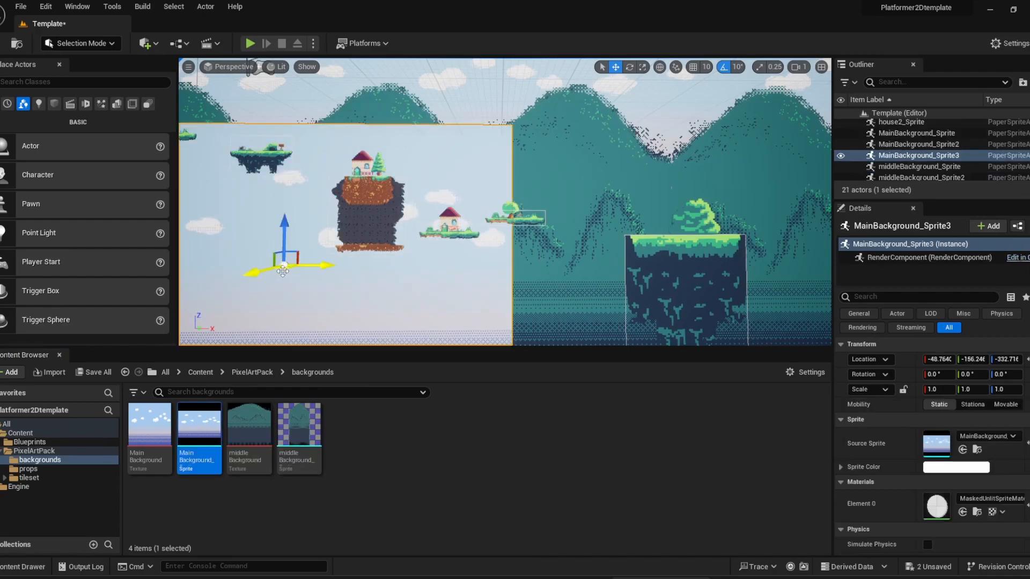
pyautogui.press('Delete')
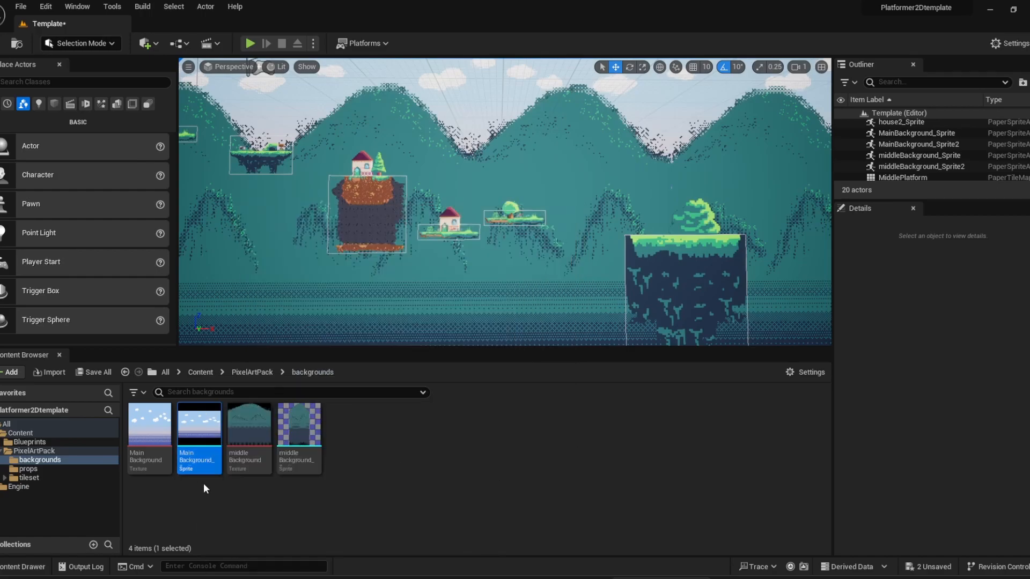
# Examine the sprite actions available for the MainBackground texture, including Create Sprite, without applying any.
pyautogui.click(150, 441)
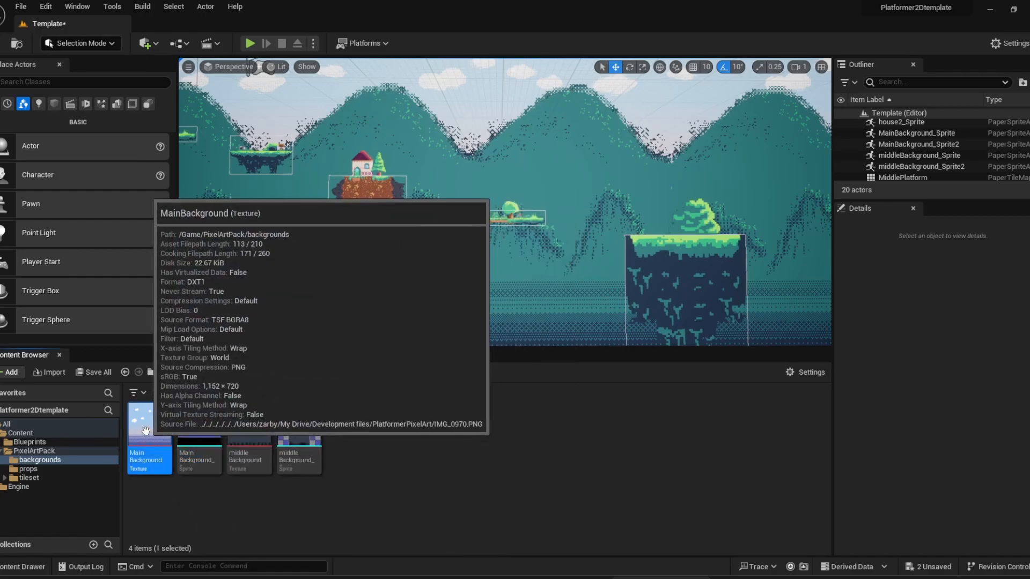
pyautogui.rightClick(150, 441)
pyautogui.moveTo(220, 139)
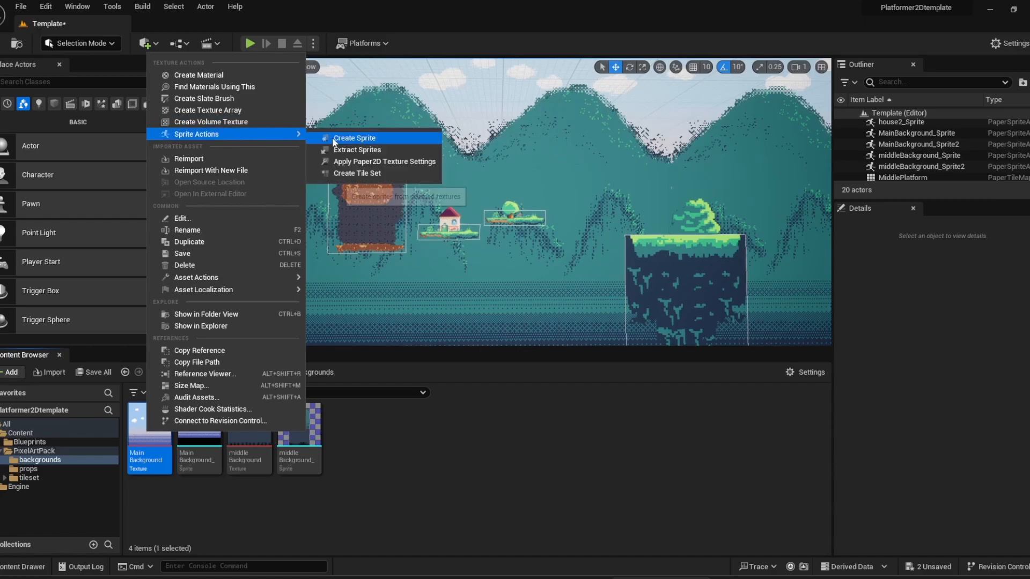
pyautogui.click(282, 501)
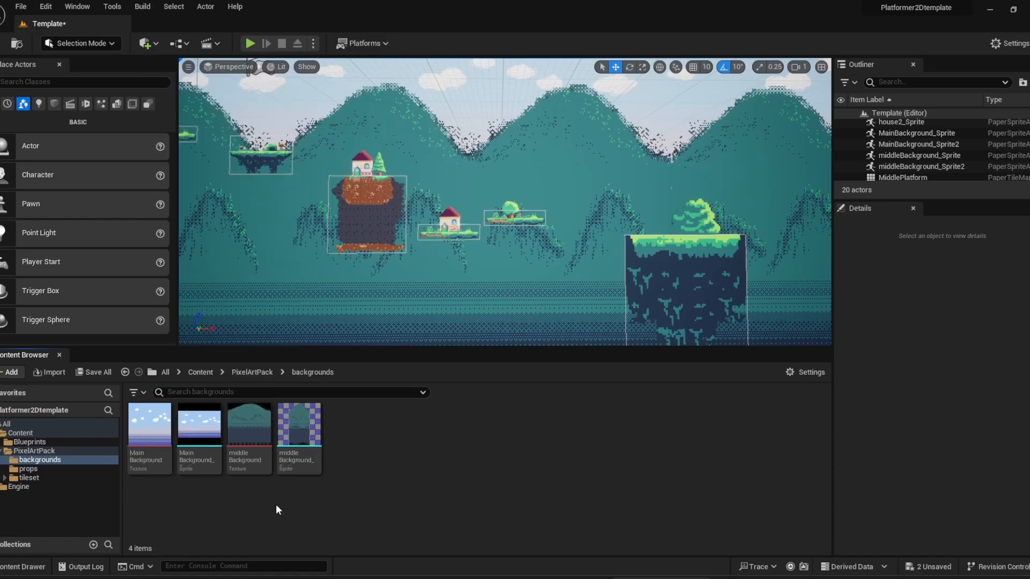
# Browse the PixelArtPack props folder and open the tileset folder.
pyautogui.click(252, 372)
pyautogui.doubleClick(200, 429)
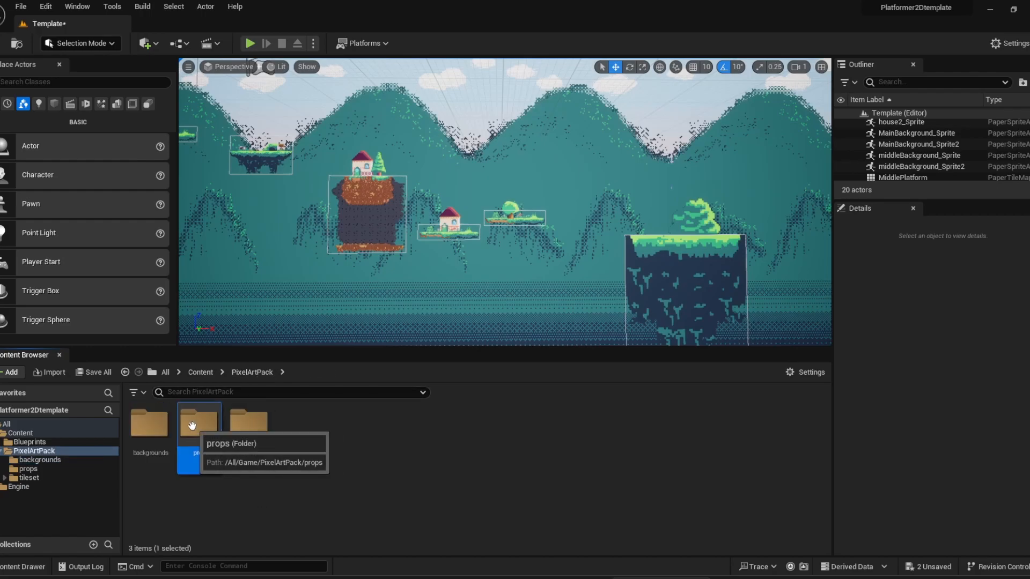
pyautogui.click(252, 373)
pyautogui.click(257, 436)
pyautogui.doubleClick(257, 437)
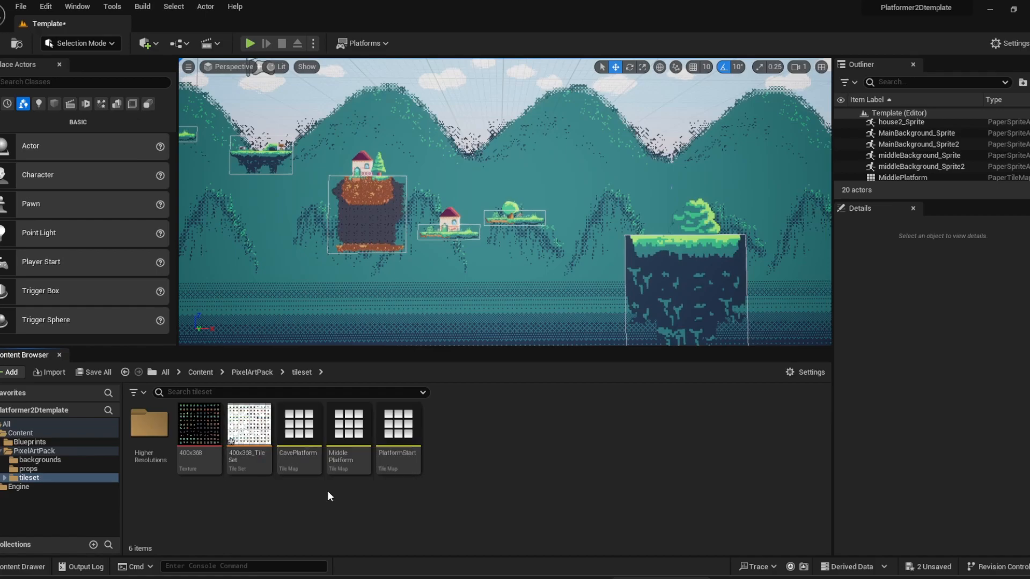
# Open the CavePlatform tile map as a docked editor and inspect the tiles of 400x368_TileSet up close.
pyautogui.doubleClick(311, 434)
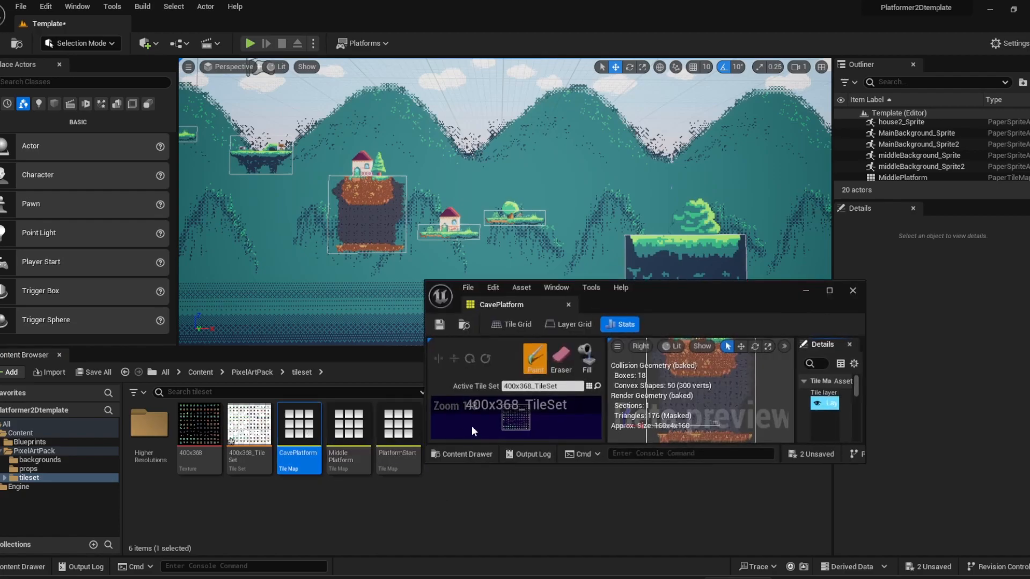
pyautogui.moveTo(494, 305); pyautogui.dragTo(180, 19)
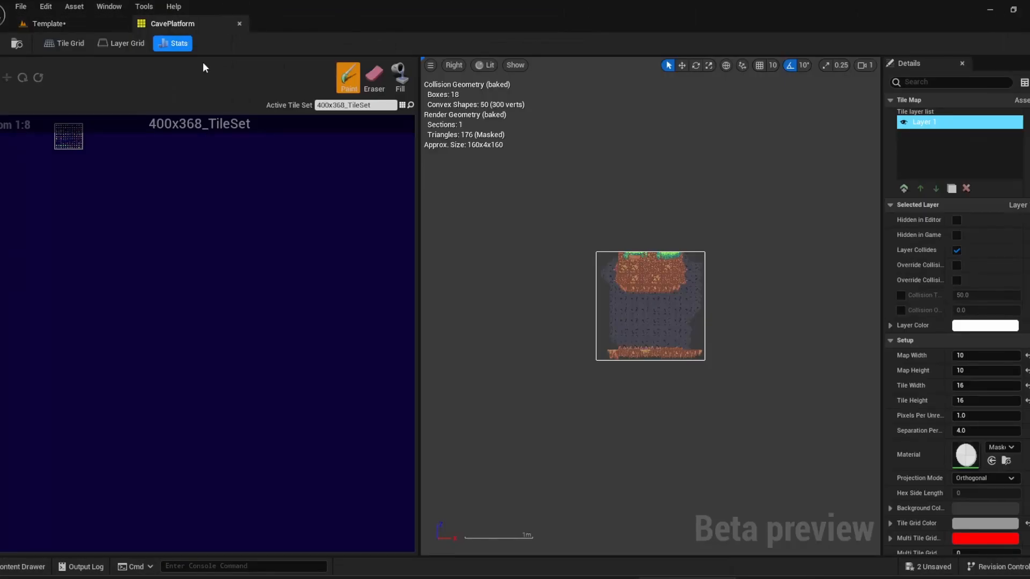
pyautogui.scroll(3, 92, 163)
pyautogui.moveTo(92, 163); pyautogui.dragTo(325, 416, button='right')
pyautogui.scroll(2, 233, 264)
pyautogui.moveTo(206, 236); pyautogui.dragTo(253, 298, button='right')
pyautogui.scroll(2, 243, 304)
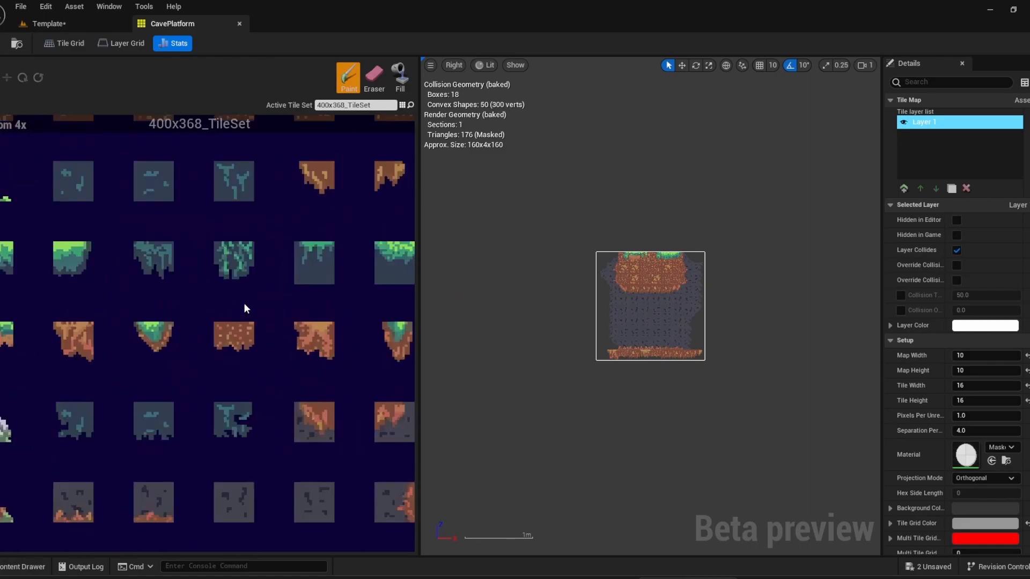
# Pick the first grass tile of 400x368_TileSet as the paint tile, and close the CavePlatform tile map without painting.
pyautogui.scroll(-2, 244, 301)
pyautogui.scroll(2, 244, 300)
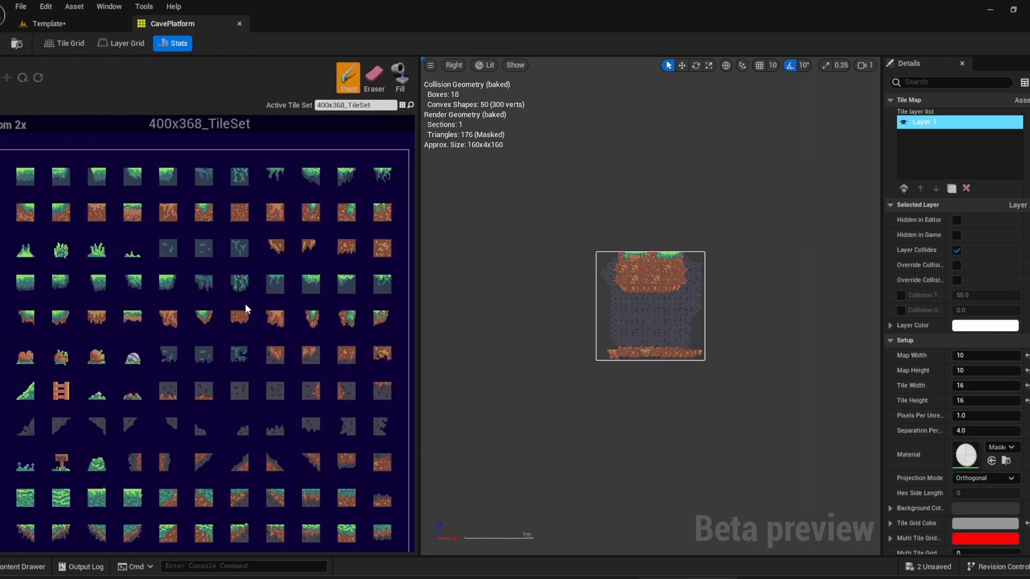
pyautogui.scroll(-2, 259, 305)
pyautogui.click(128, 241)
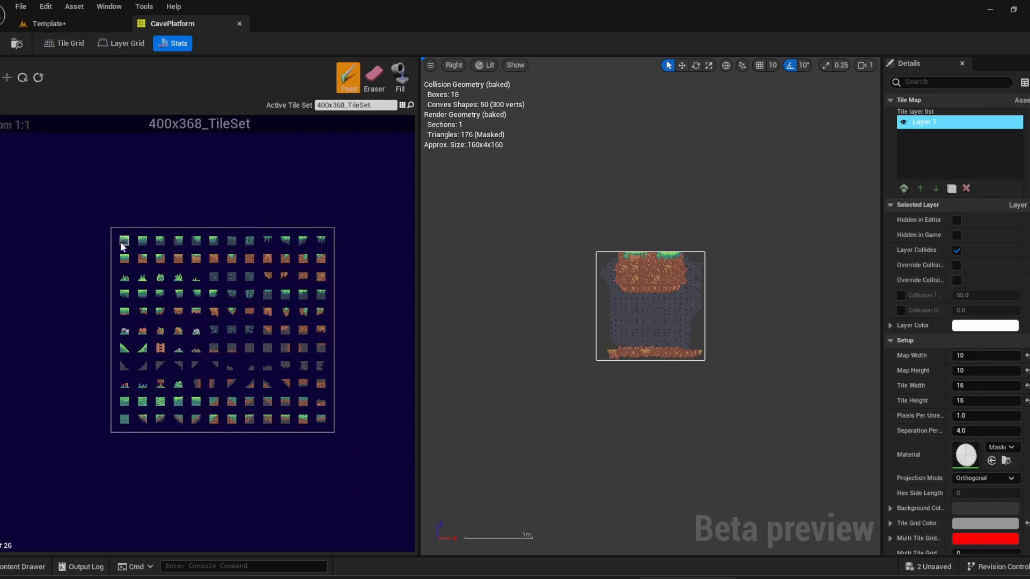
pyautogui.scroll(2, 120, 243)
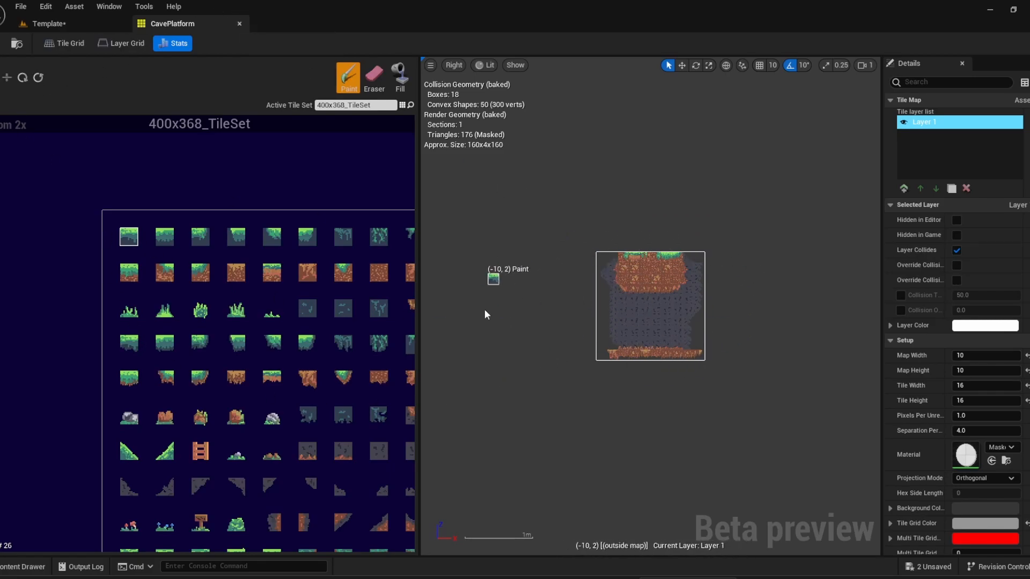
pyautogui.click(239, 23)
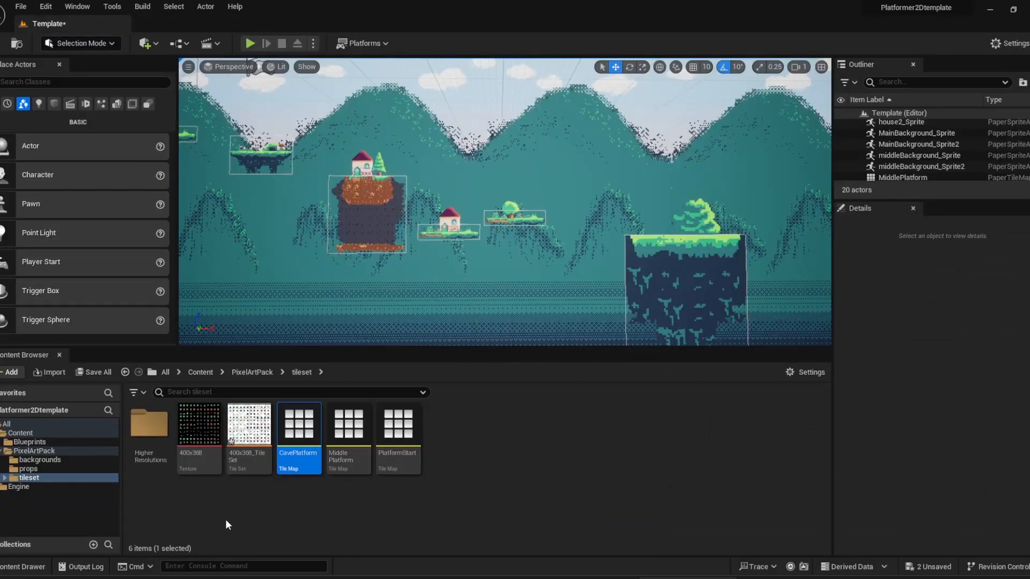
# Open 400x368_TileSet as a docked editor and select the first grass tile, #26, to view its collision shape.
pyautogui.click(253, 425)
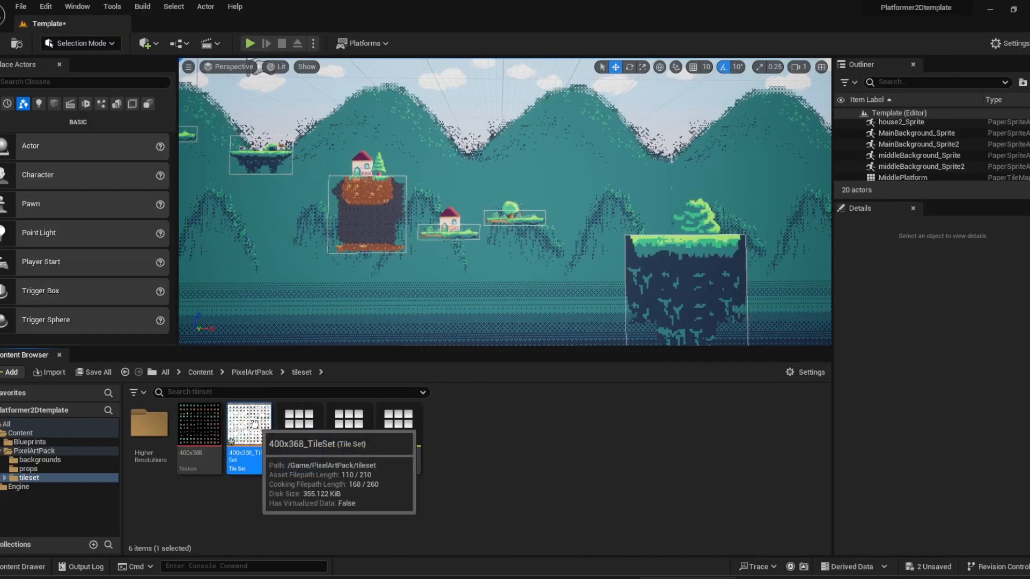
pyautogui.doubleClick(254, 425)
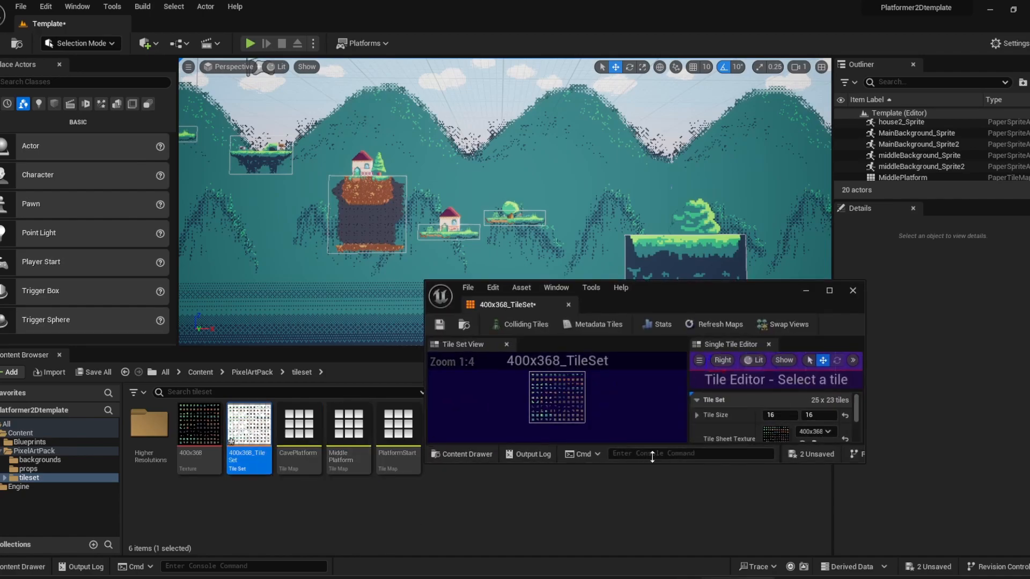
pyautogui.moveTo(528, 305); pyautogui.dragTo(292, 16)
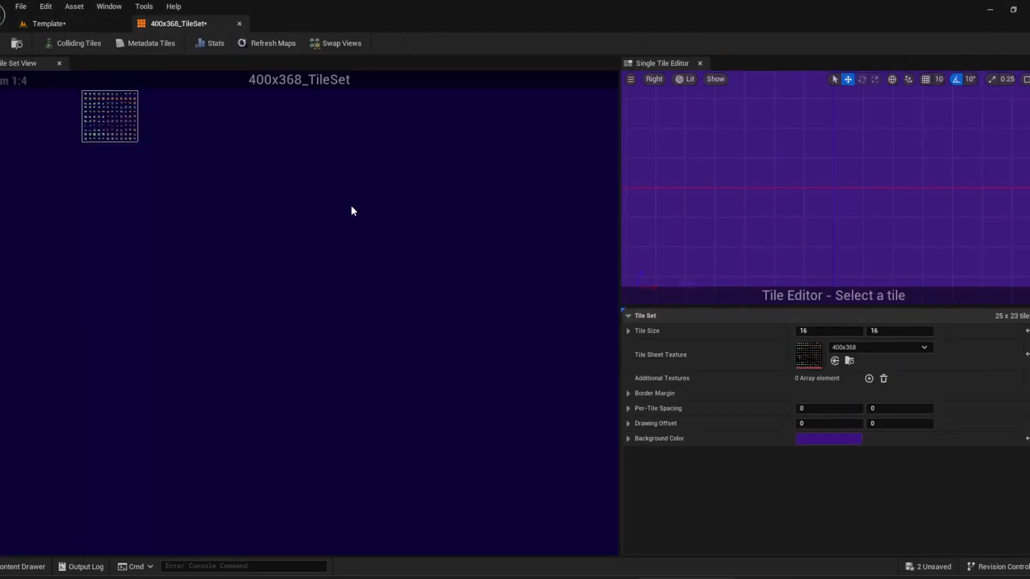
pyautogui.scroll(8, 129, 140)
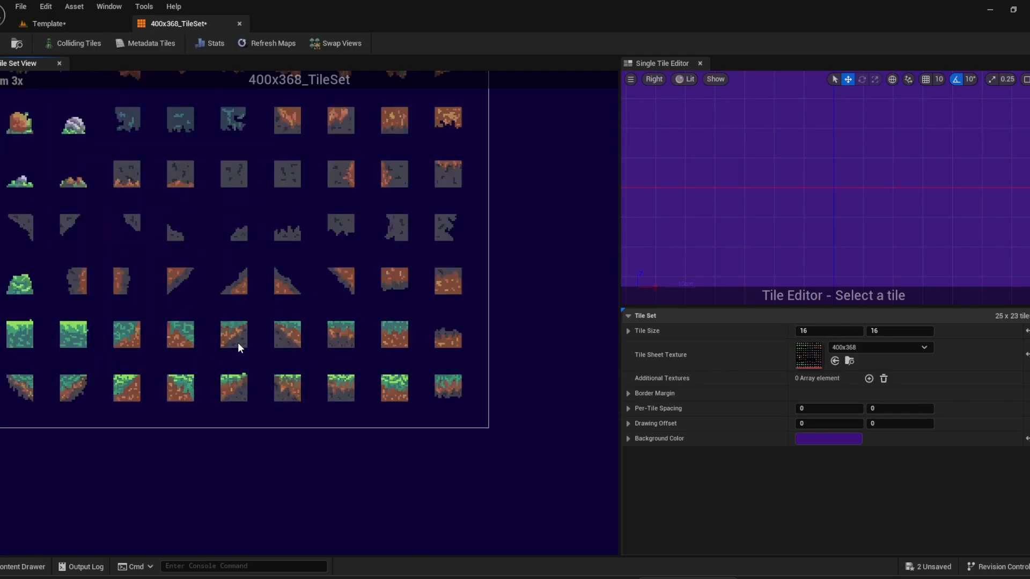
pyautogui.scroll(-3, 321, 426)
pyautogui.click(201, 288)
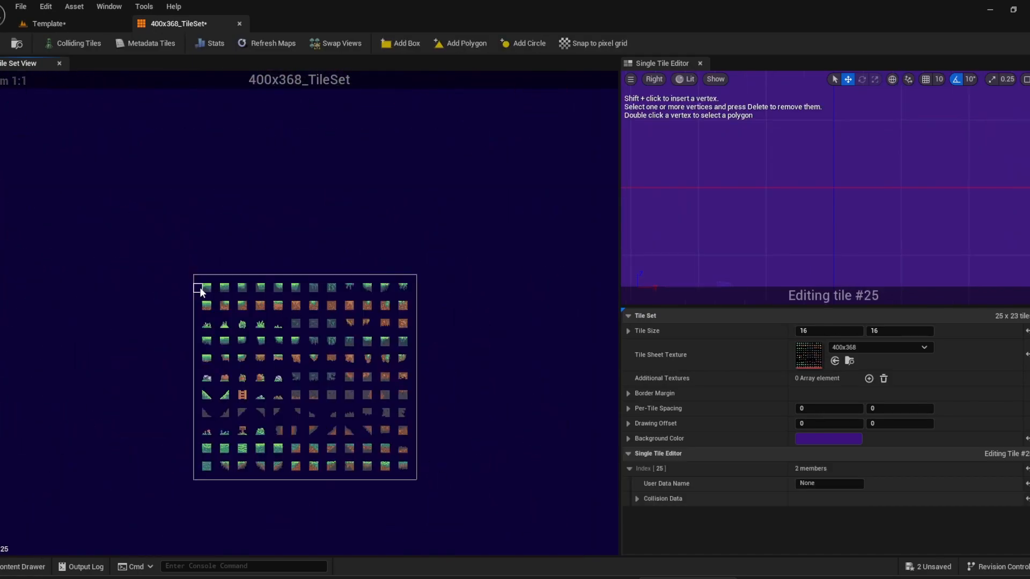
pyautogui.scroll(2, 259, 340)
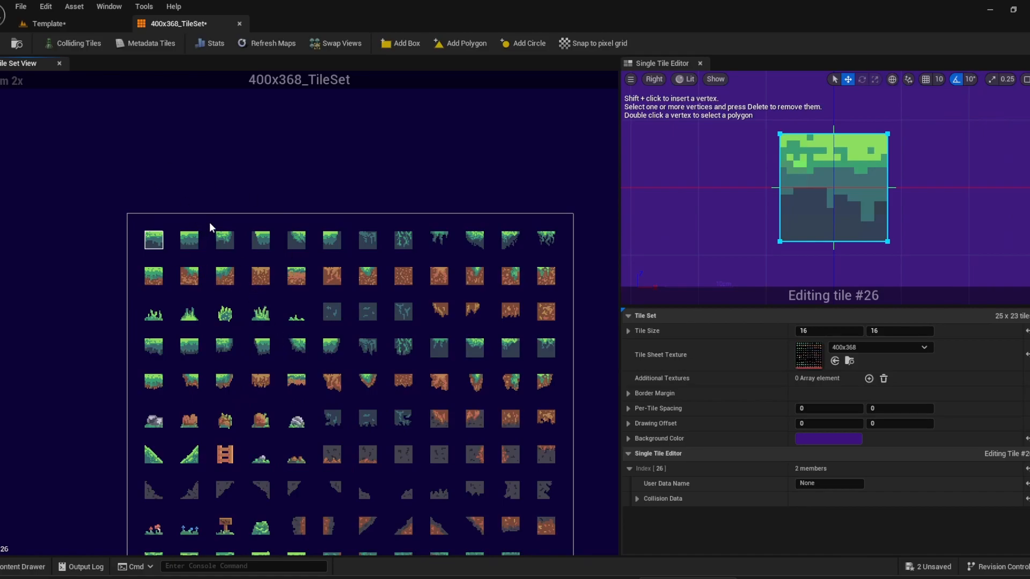
# Highlight the colliding tiles, inspect the collision shapes of slope tile #326 and grass tile #28, and close the tile set.
pyautogui.click(79, 44)
pyautogui.moveTo(102, 229); pyautogui.dragTo(84, 139, button='right')
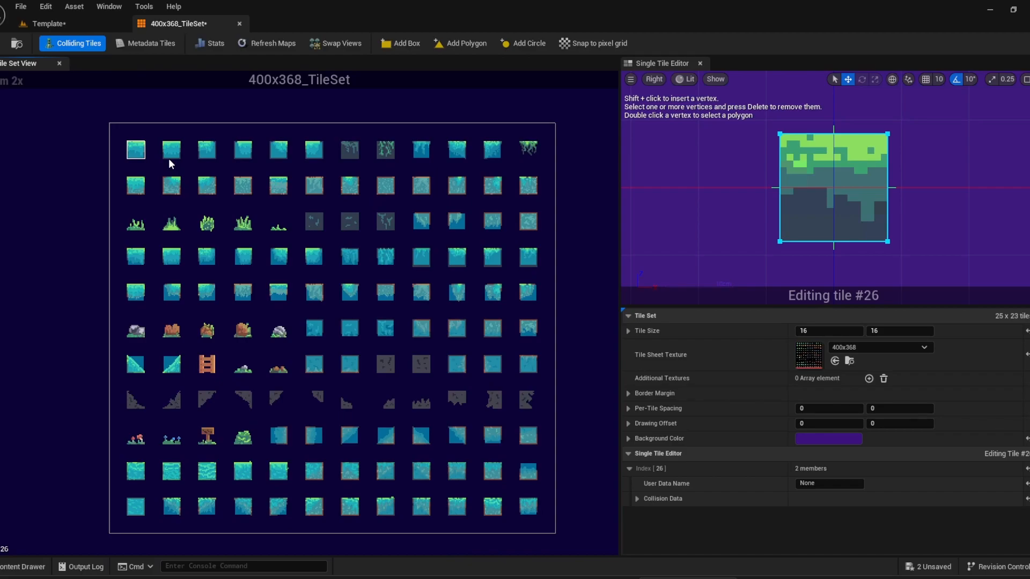
pyautogui.click(137, 367)
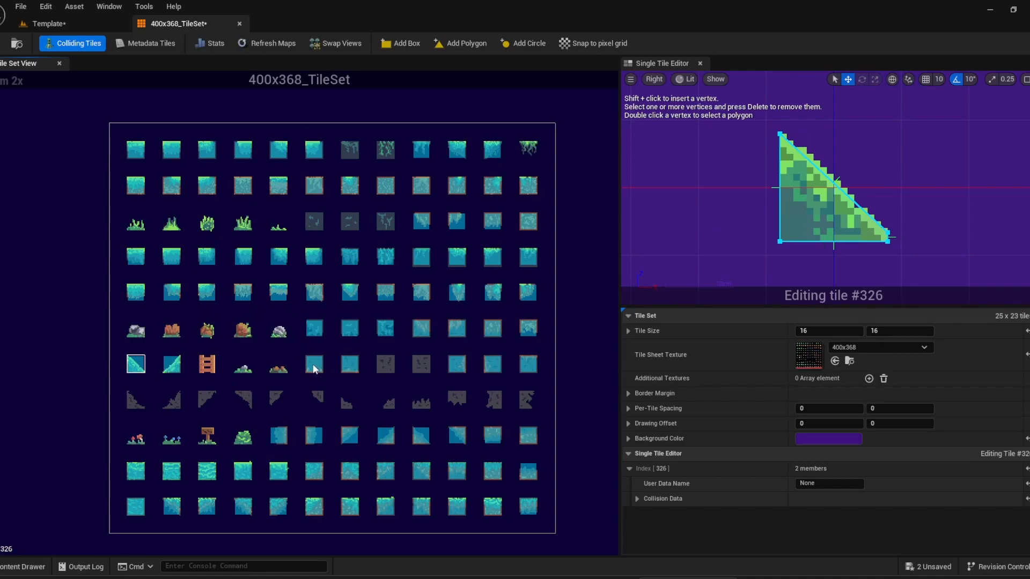
pyautogui.click(172, 153)
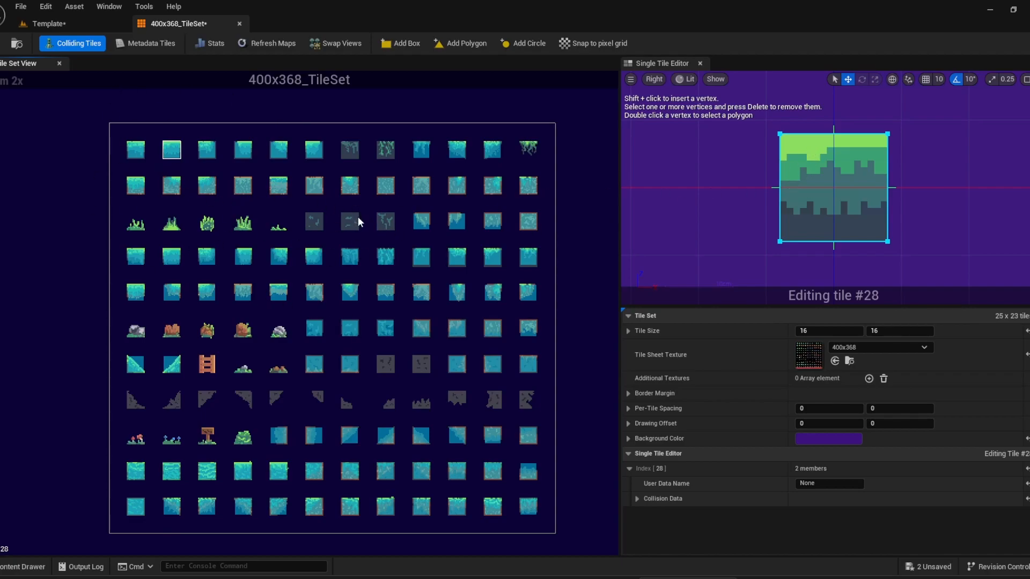
pyautogui.click(240, 24)
# Reopen the CavePlatform tile map, show its collision in the preview, and close it.
pyautogui.doubleClick(306, 427)
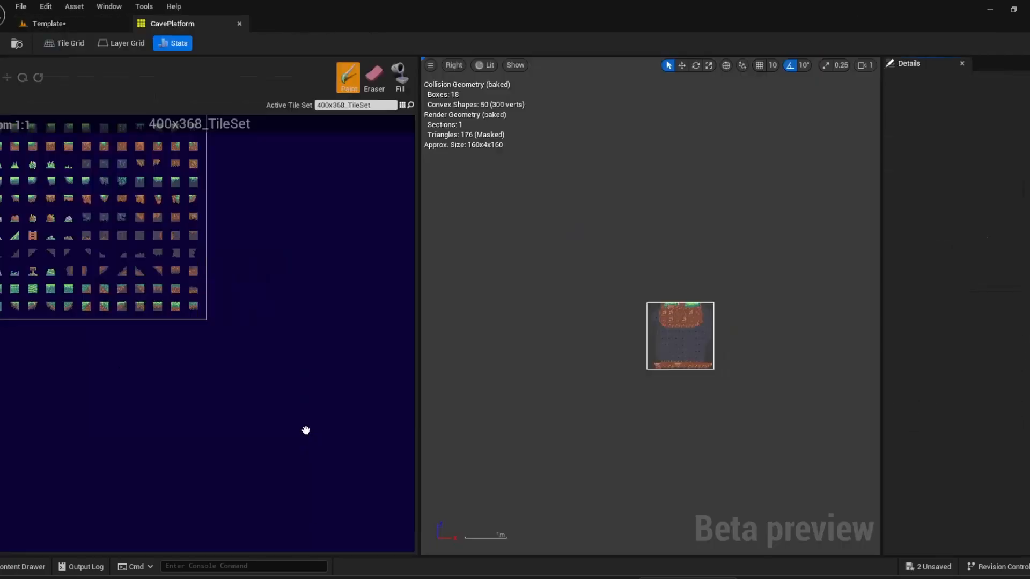
pyautogui.click(515, 65)
pyautogui.click(554, 151)
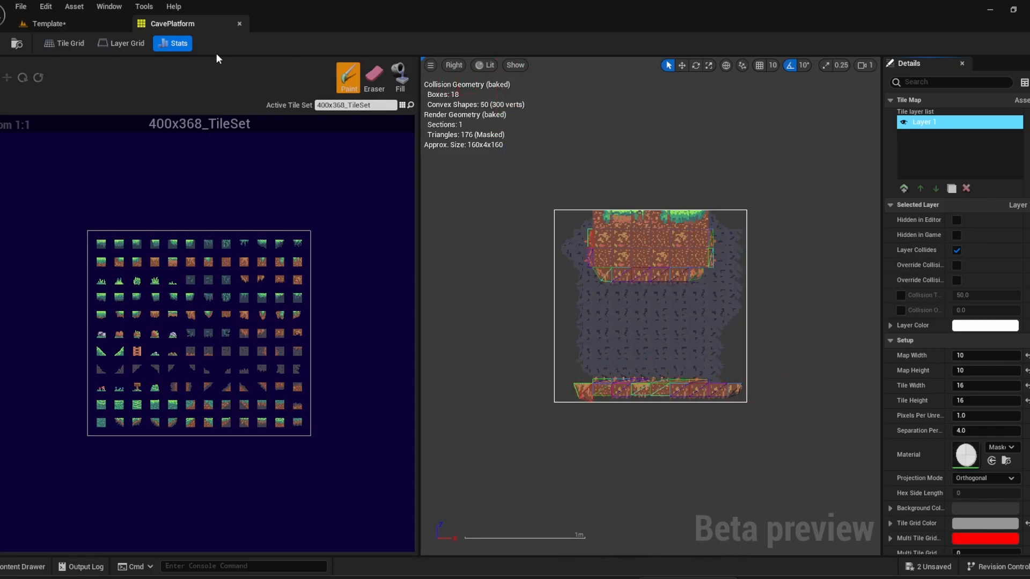
pyautogui.click(239, 24)
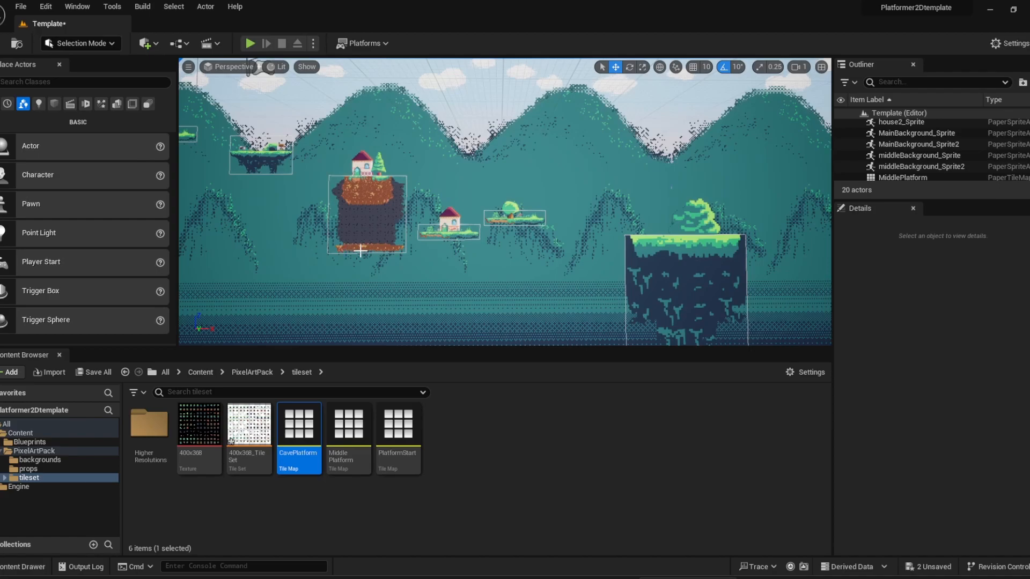
# Play-test the level and stop it, then review the CavePlatform tile map in its editor and close it.
pyautogui.click(249, 42)
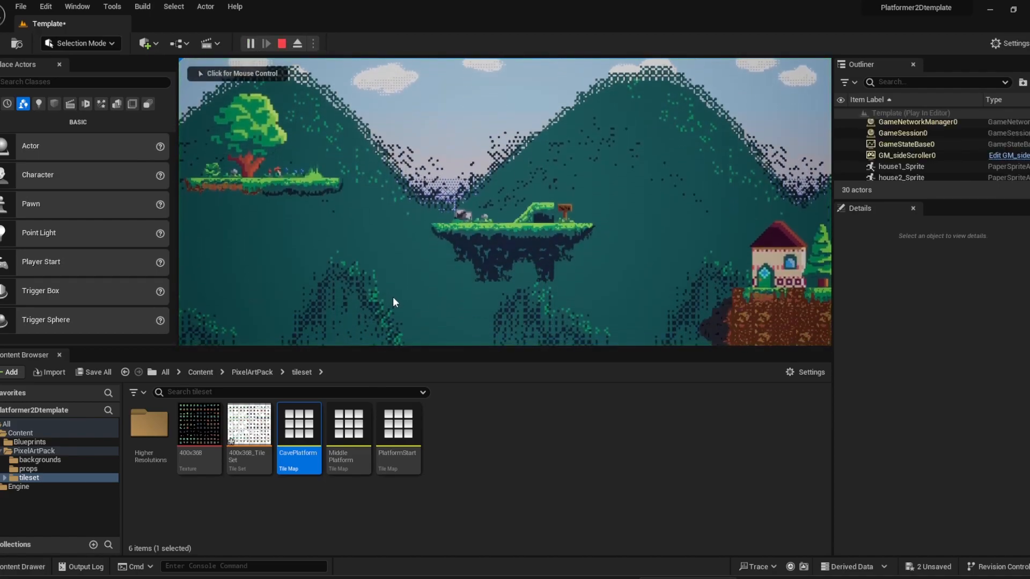
pyautogui.click(282, 42)
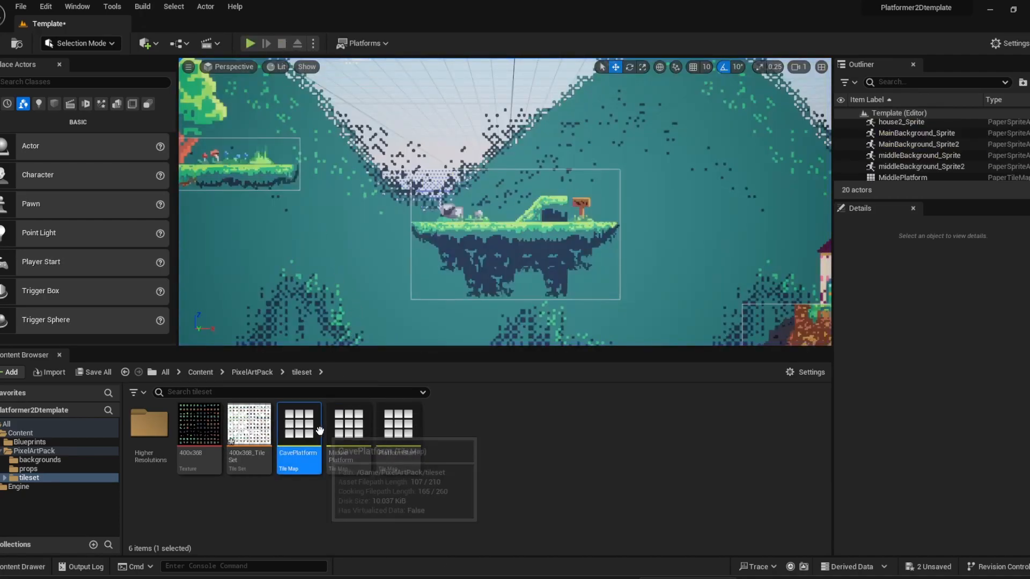
pyautogui.doubleClick(300, 429)
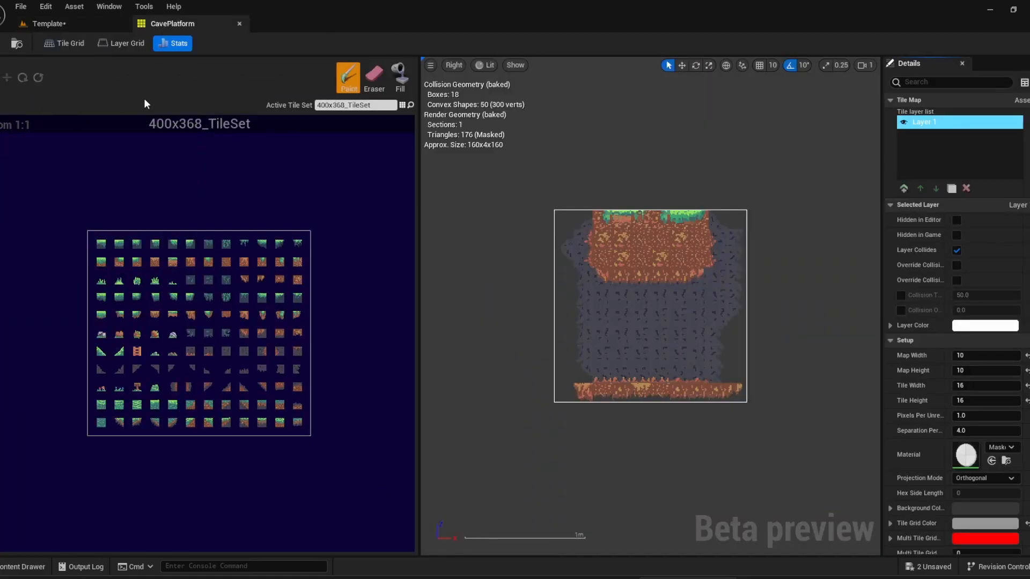
pyautogui.click(239, 24)
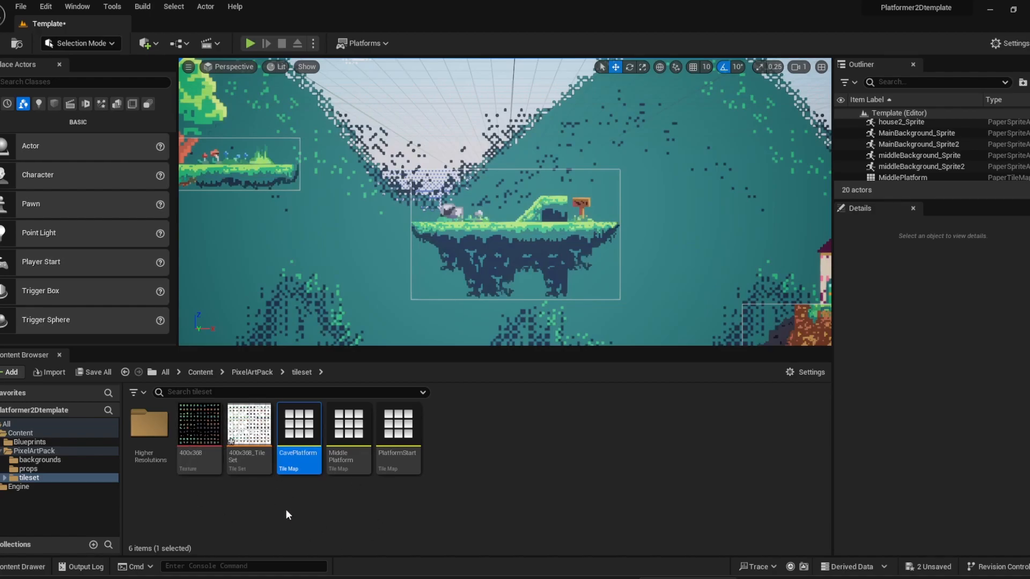
# View the higher-resolution textures, tile maps and tile sets in the HigherResolutions folder, and return to the tileset folder.
pyautogui.doubleClick(149, 424)
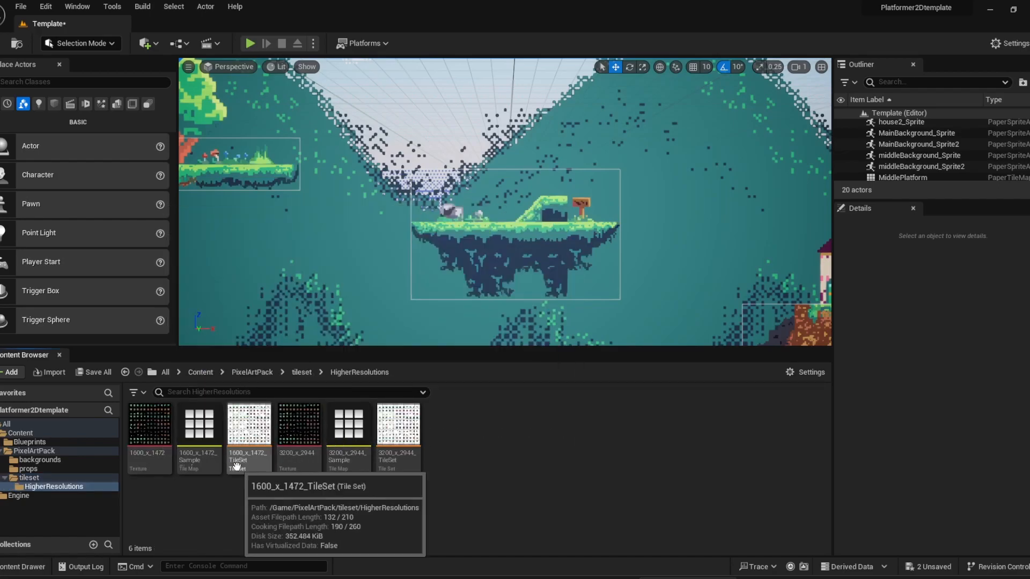
pyautogui.rightClick(198, 435)
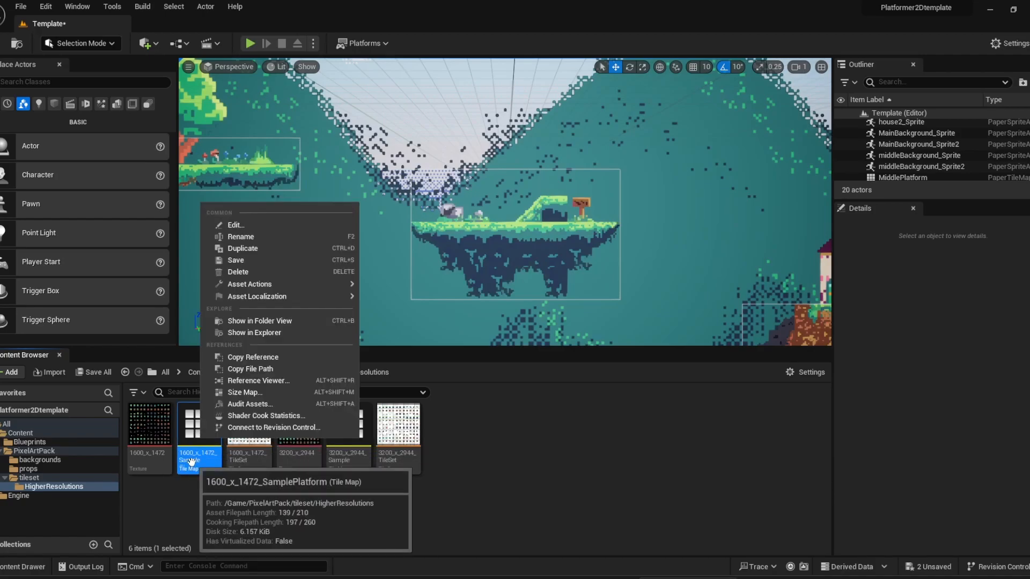
pyautogui.click(293, 510)
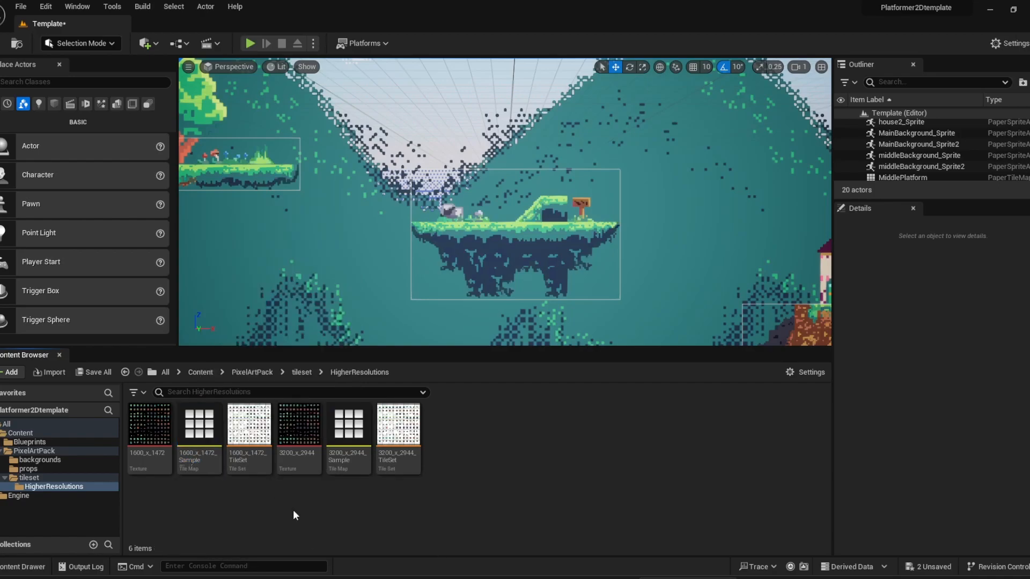
pyautogui.click(301, 372)
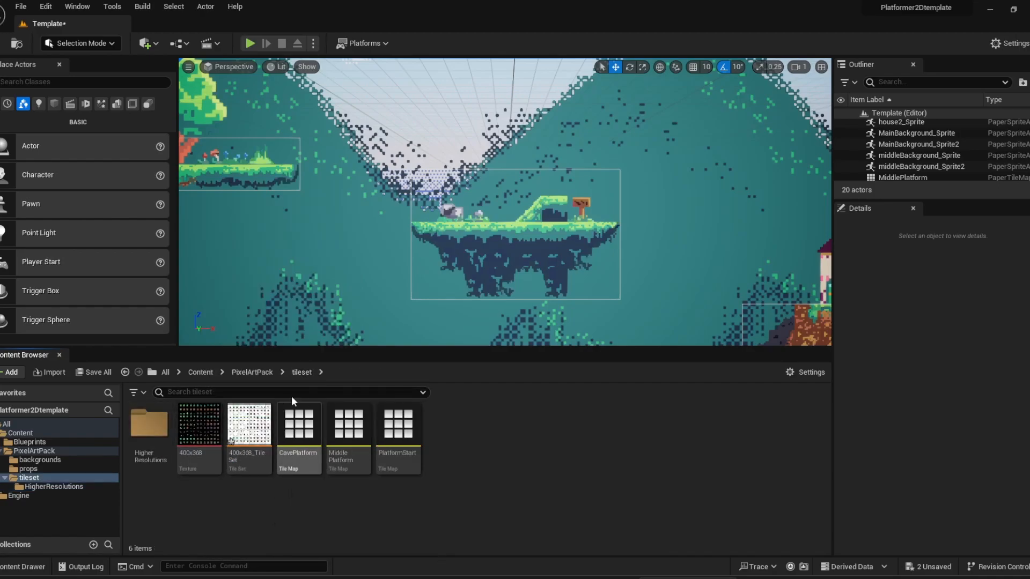
# Go up to the Content folder and open the BP_spriteCharacter blueprint from the Blueprints folder.
pyautogui.click(260, 373)
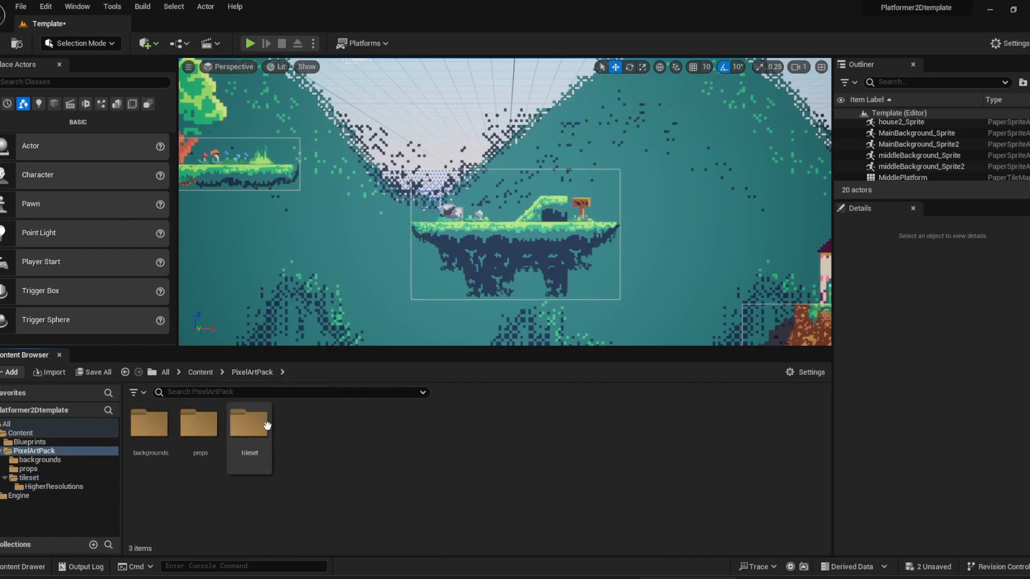
pyautogui.click(202, 372)
pyautogui.doubleClick(156, 437)
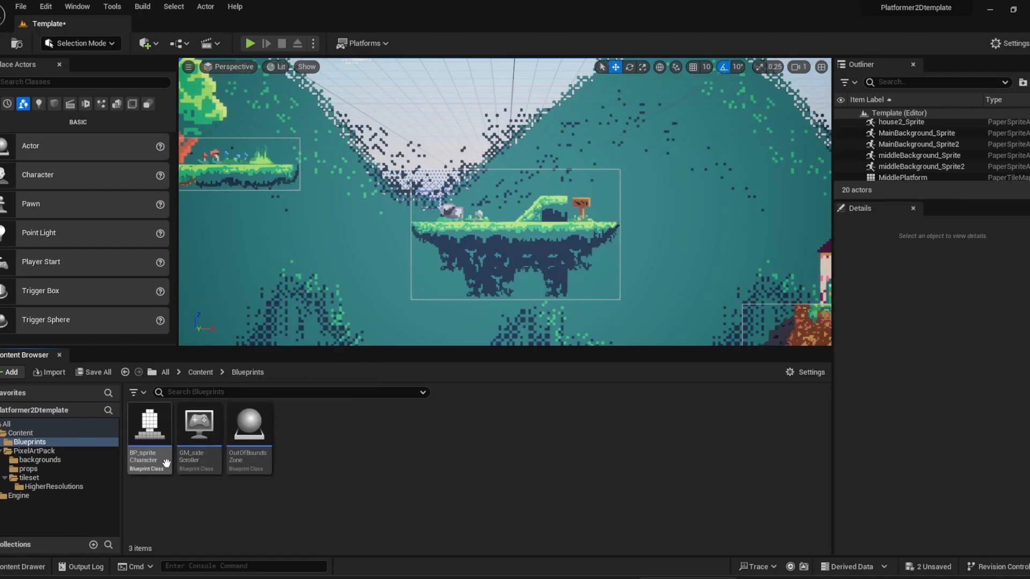
pyautogui.doubleClick(148, 429)
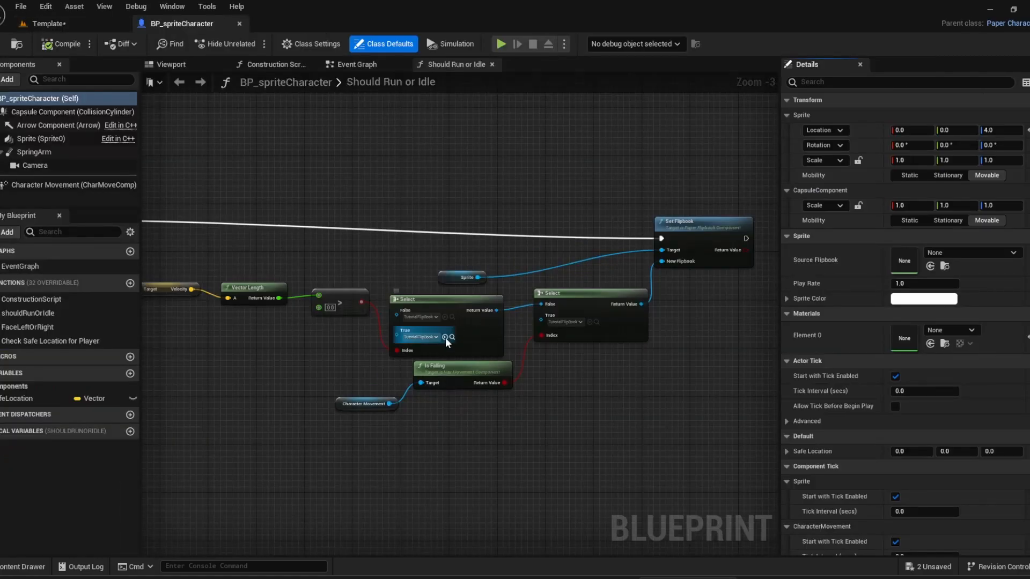
# Inspect the flipbook choices for the first Select node's False input in Should Run or Idle, and select the shouldRunOrIdle function.
pyautogui.scroll(3, 436, 337)
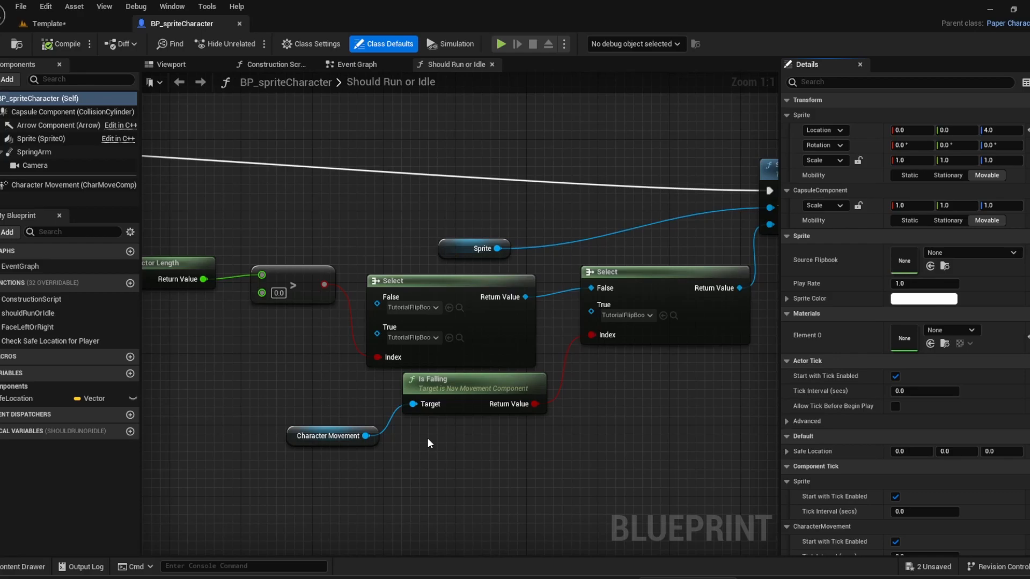
pyautogui.click(424, 307)
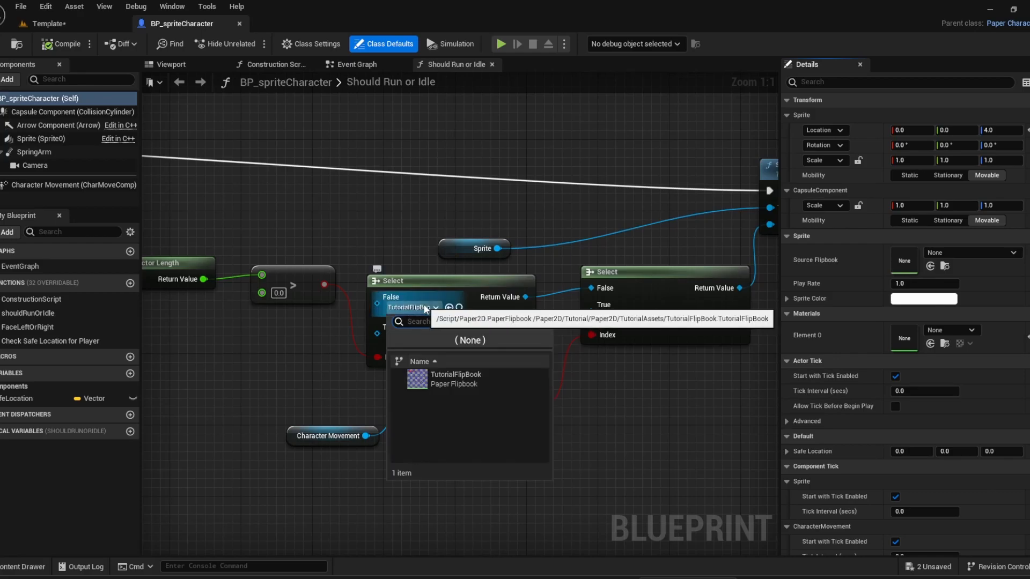
pyautogui.click(423, 307)
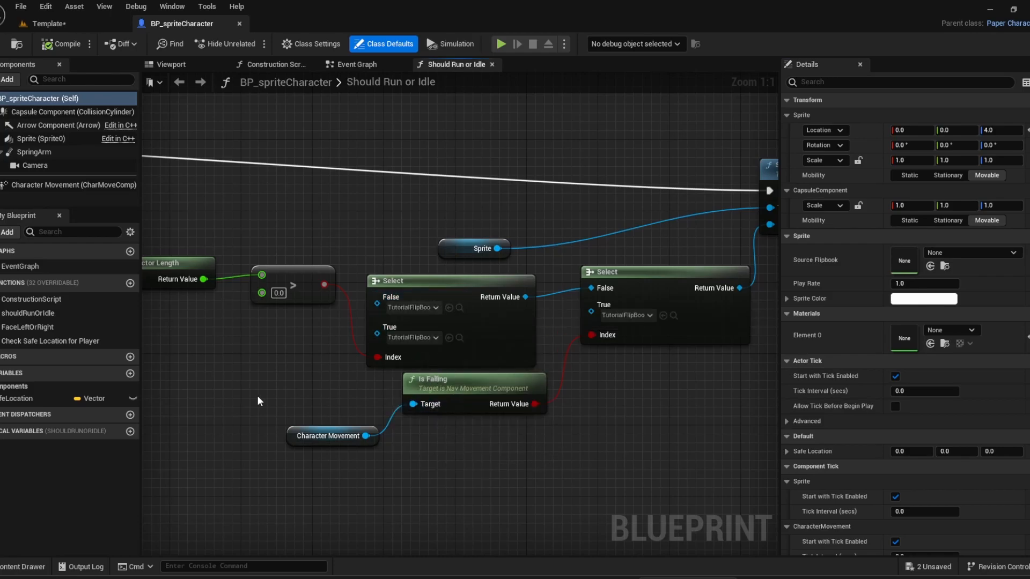
pyautogui.click(28, 314)
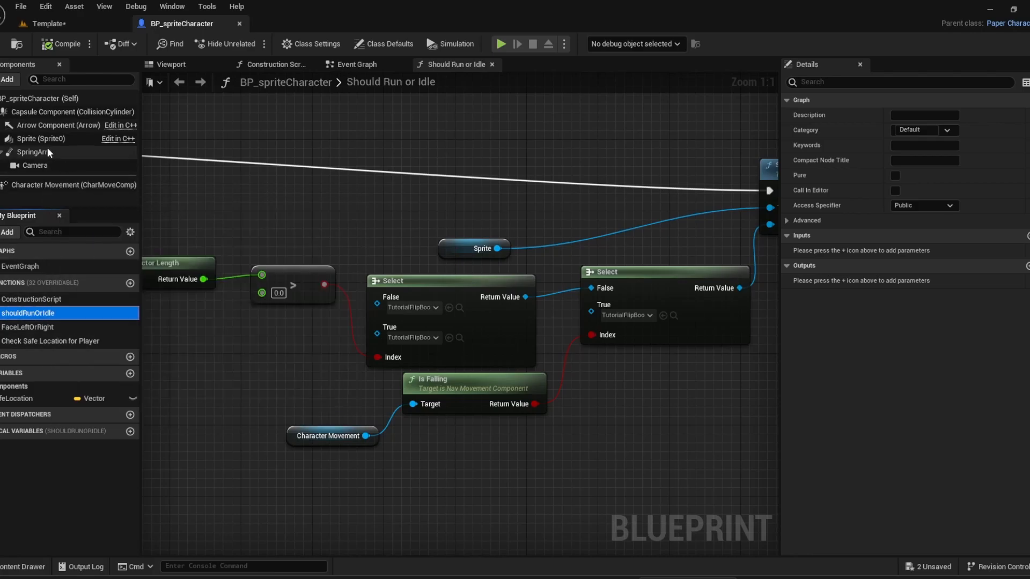
# Examine the character's Capsule Component up close in the blueprint viewport, and return to the Template level with the Content folder shown.
pyautogui.click(35, 112)
pyautogui.doubleClick(35, 113)
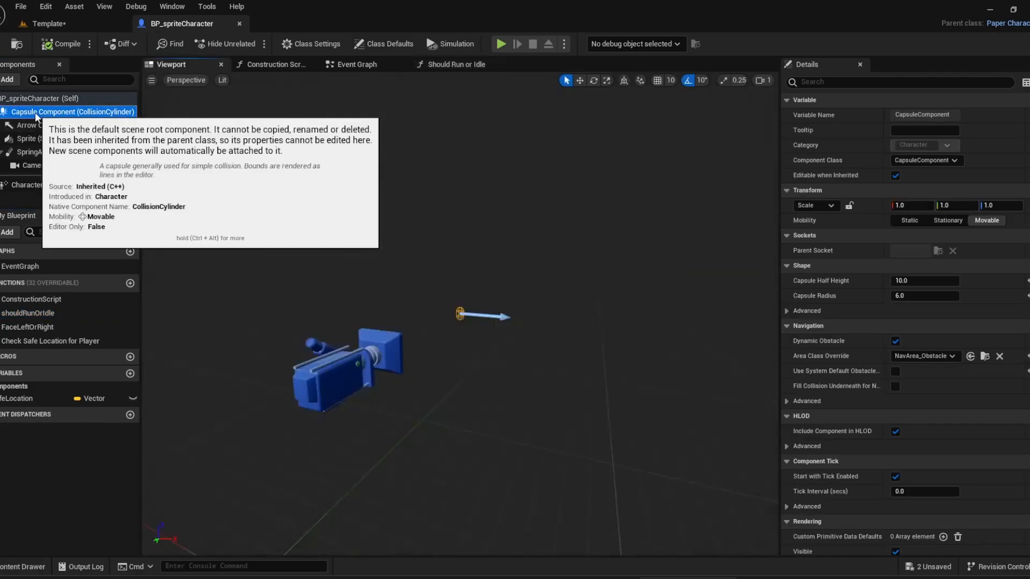
pyautogui.scroll(5, 477, 334)
pyautogui.scroll(-5, 477, 336)
pyautogui.scroll(5, 453, 337)
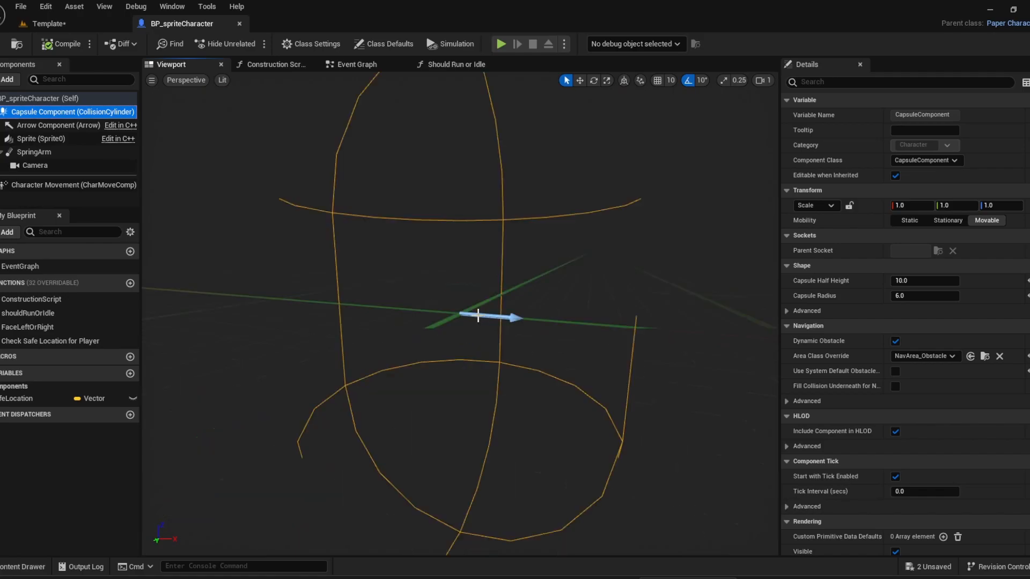
pyautogui.scroll(-8, 466, 321)
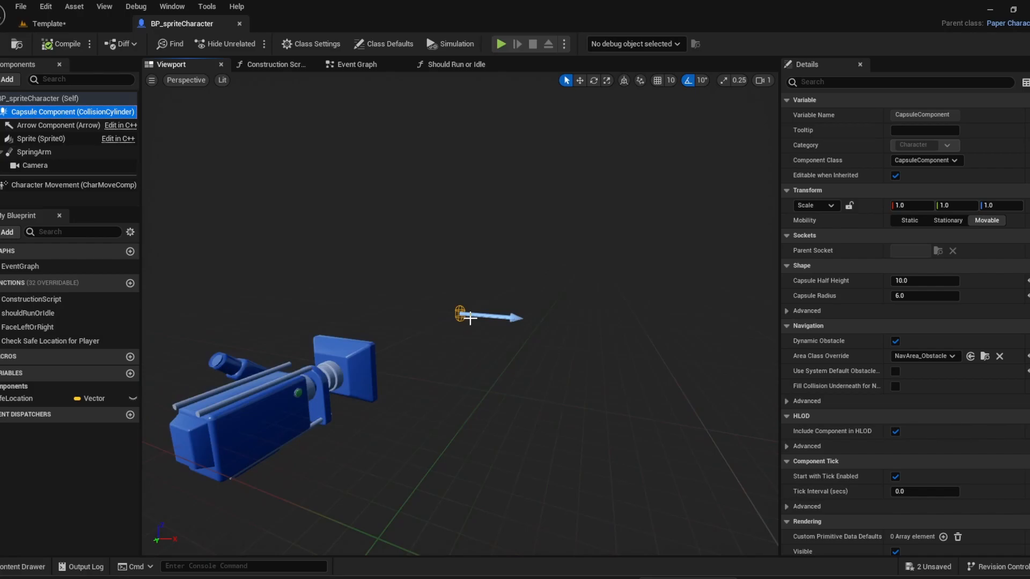
pyautogui.scroll(3, 470, 318)
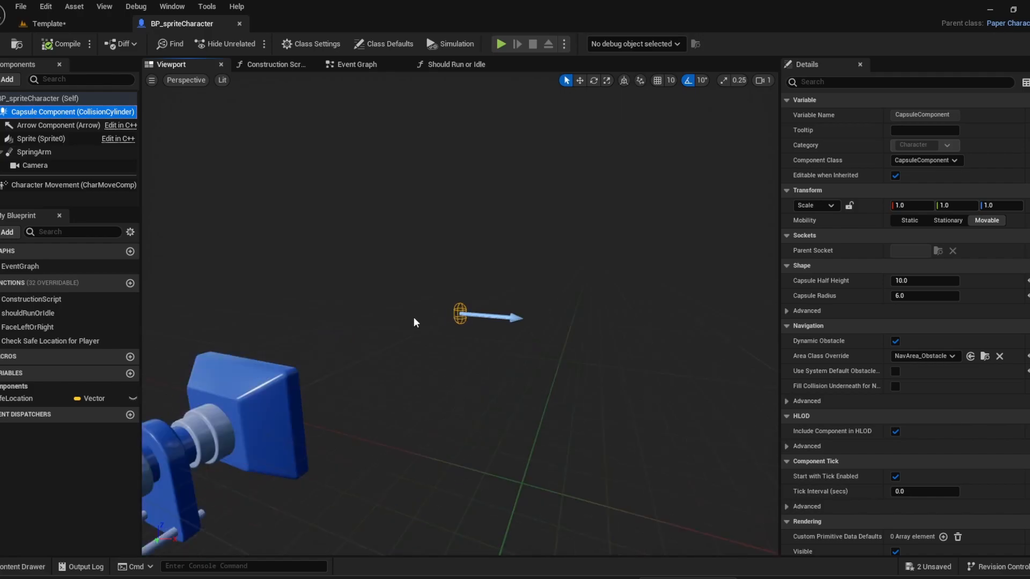
pyautogui.click(59, 23)
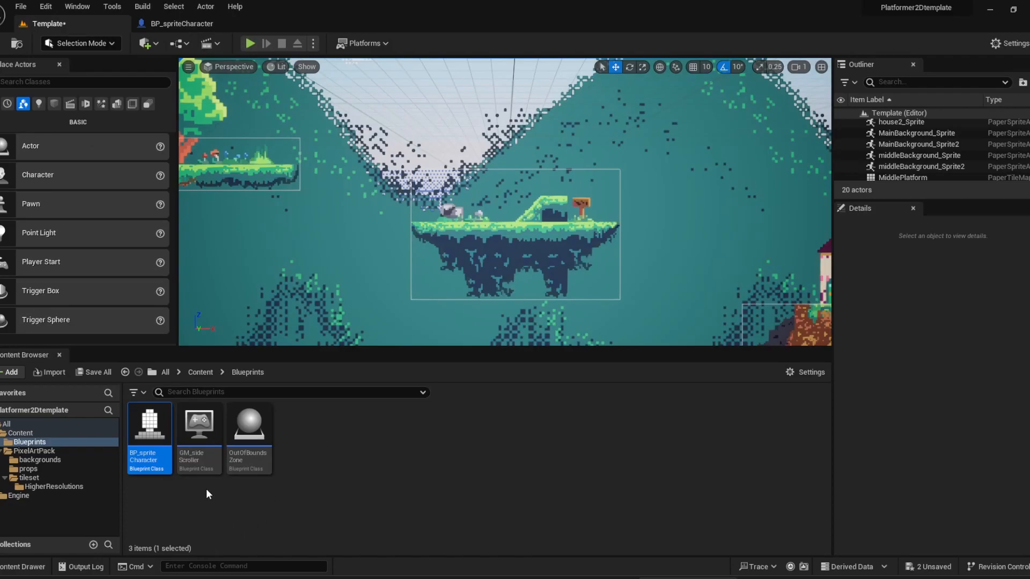
pyautogui.click(202, 373)
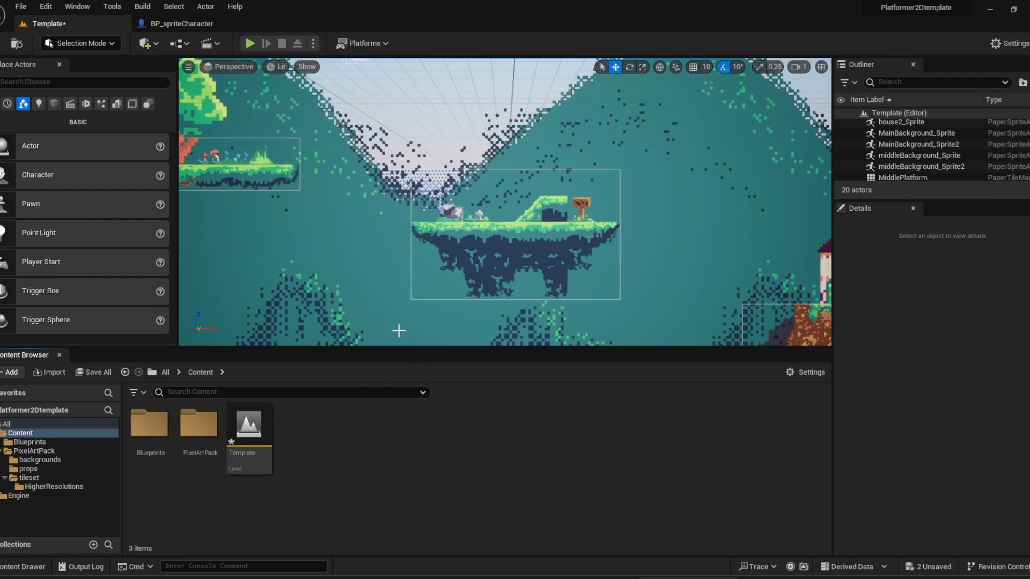